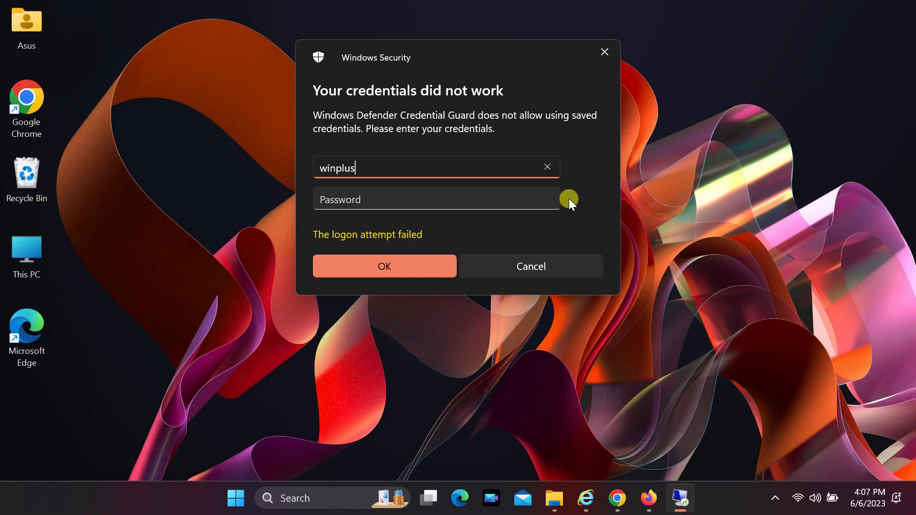
Submit the account password in Windows Security to open the Remote Desktop session
type("••••")
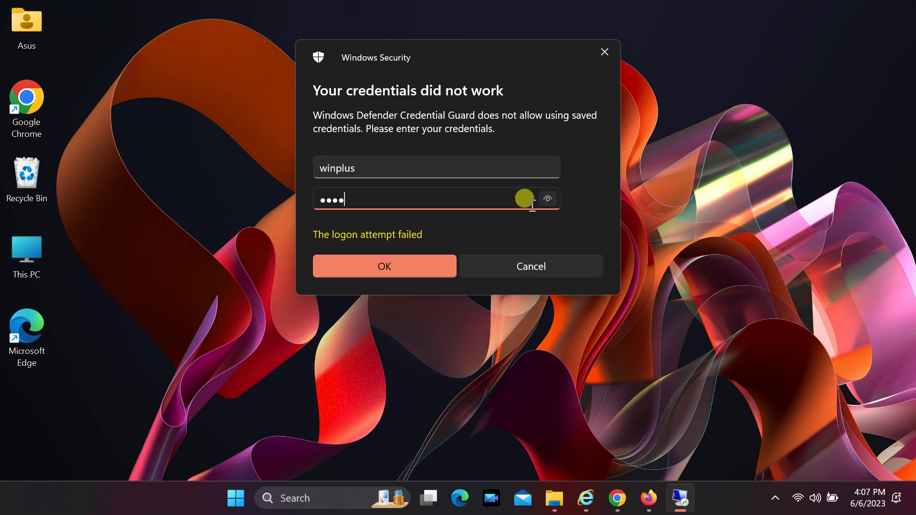
left_click(371, 265)
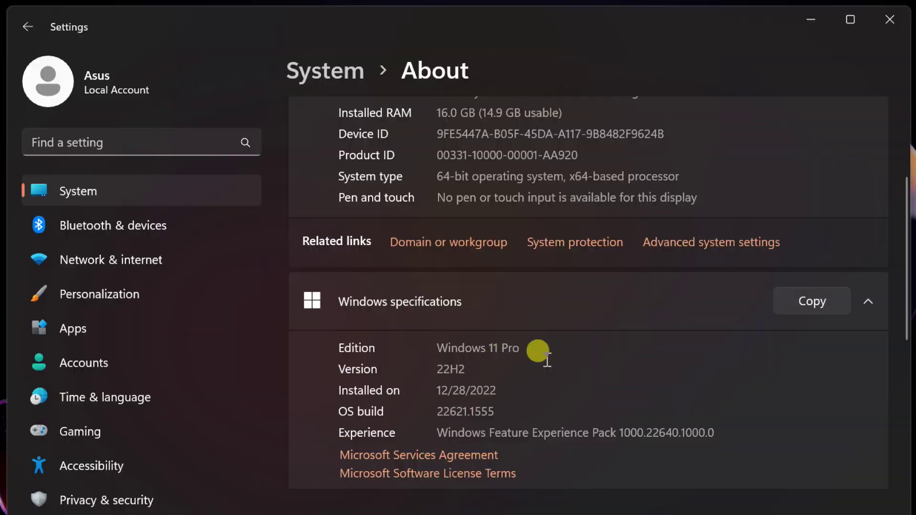
Launch Settings from Start and scroll the System page down to Remote Desktop
scroll(546, 359, "down", 2)
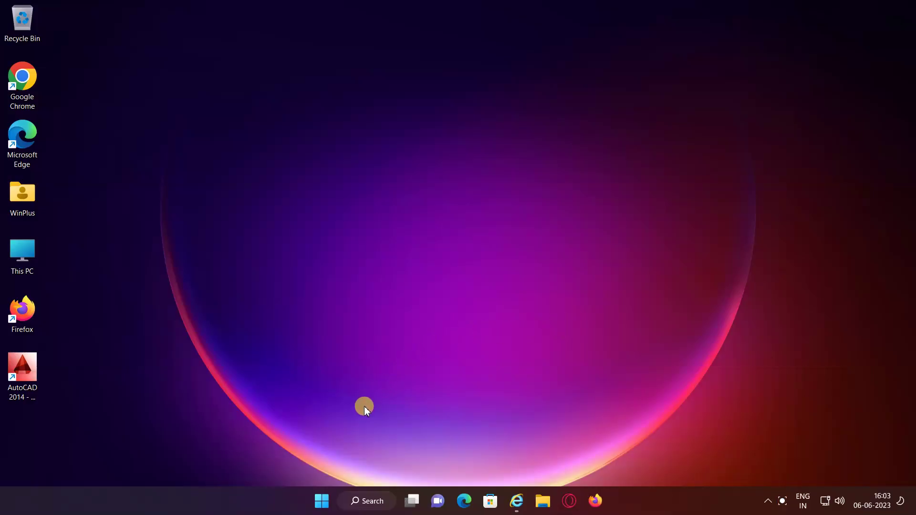
left_click(322, 500)
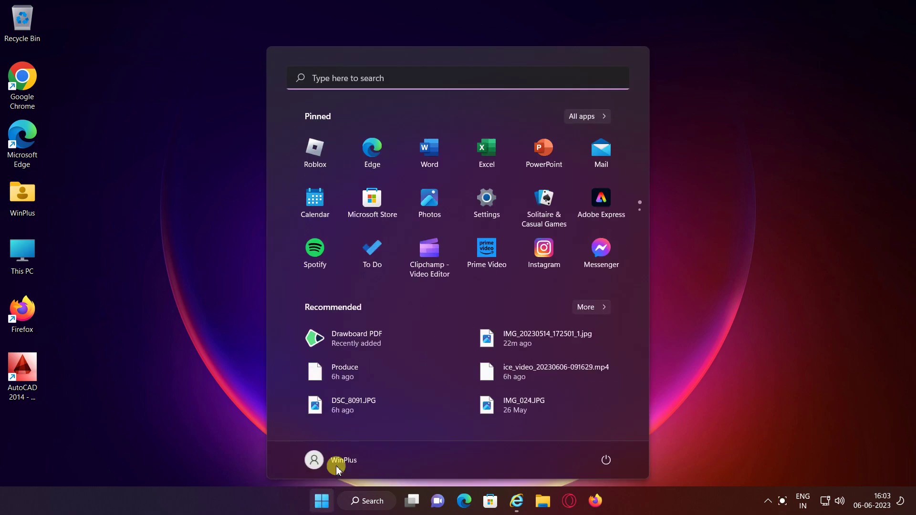
left_click(487, 209)
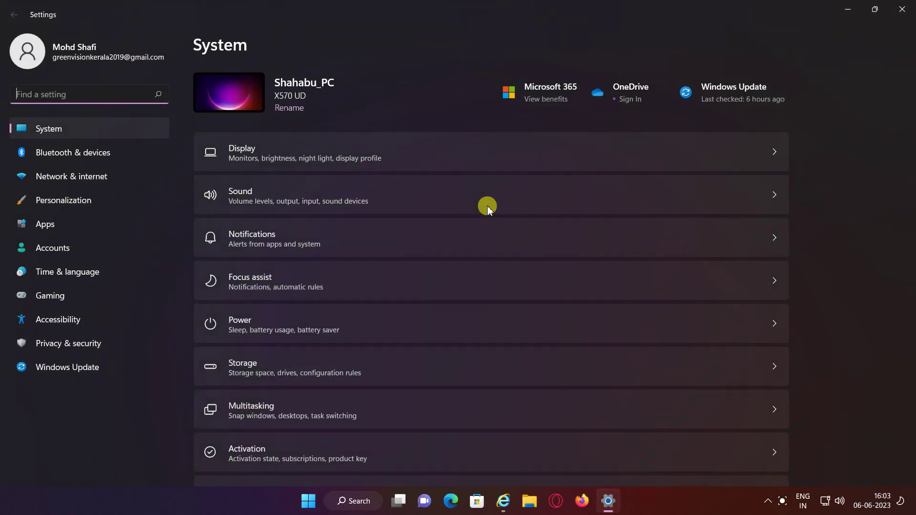
scroll(368, 368, "down", 4)
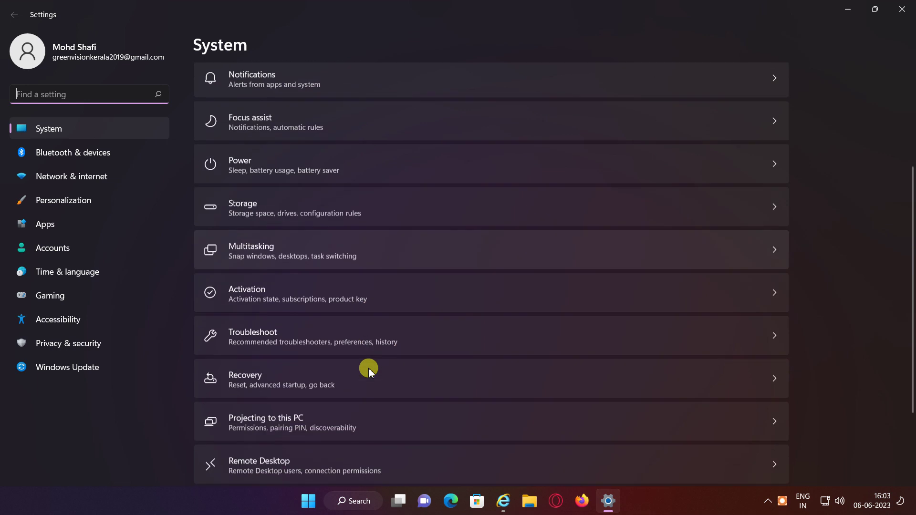
scroll(368, 370, "down", 2)
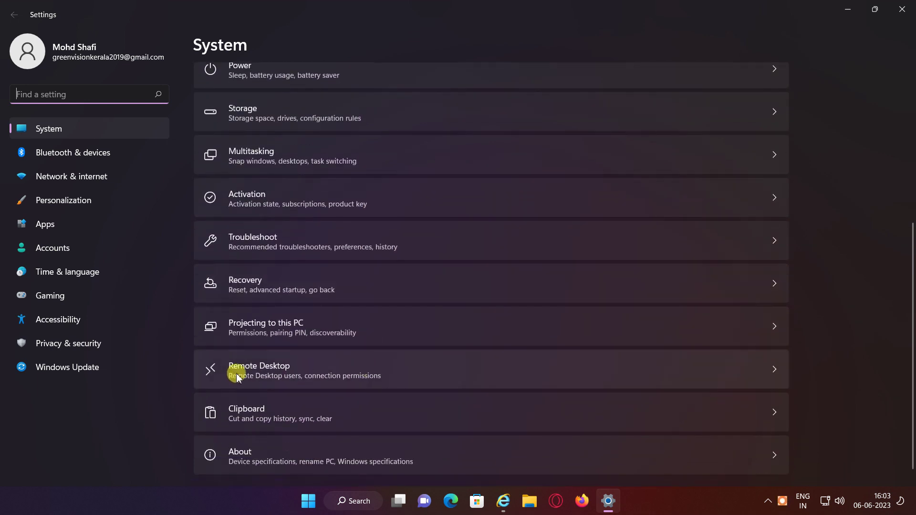
Turn Remote Desktop on and confirm the enable prompt
left_click(275, 376)
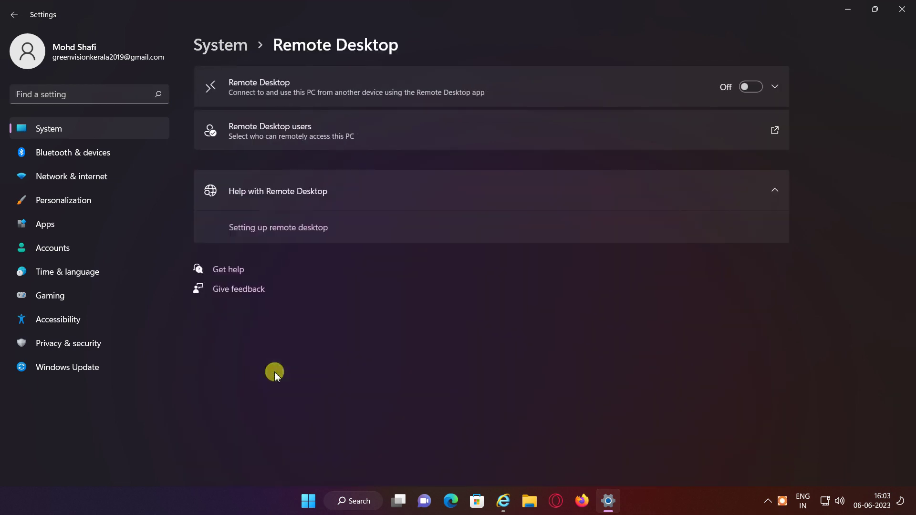
left_click(759, 88)
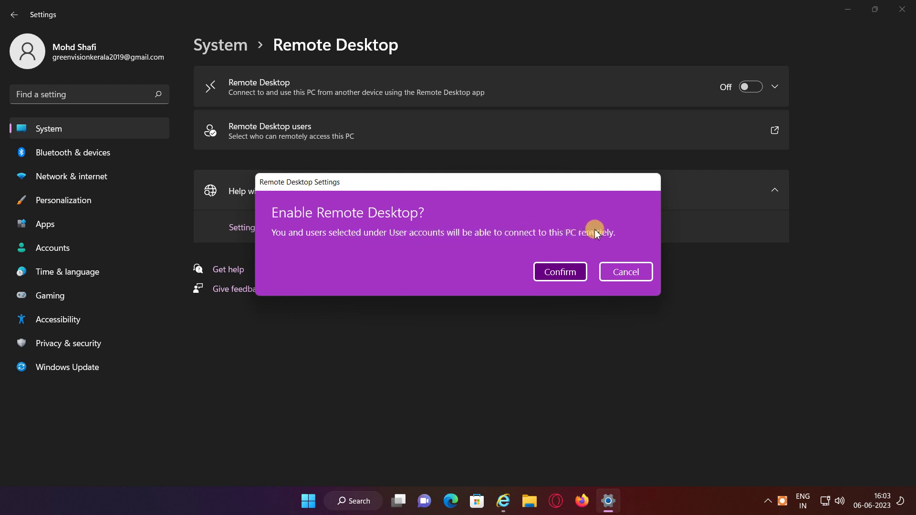
left_click(555, 276)
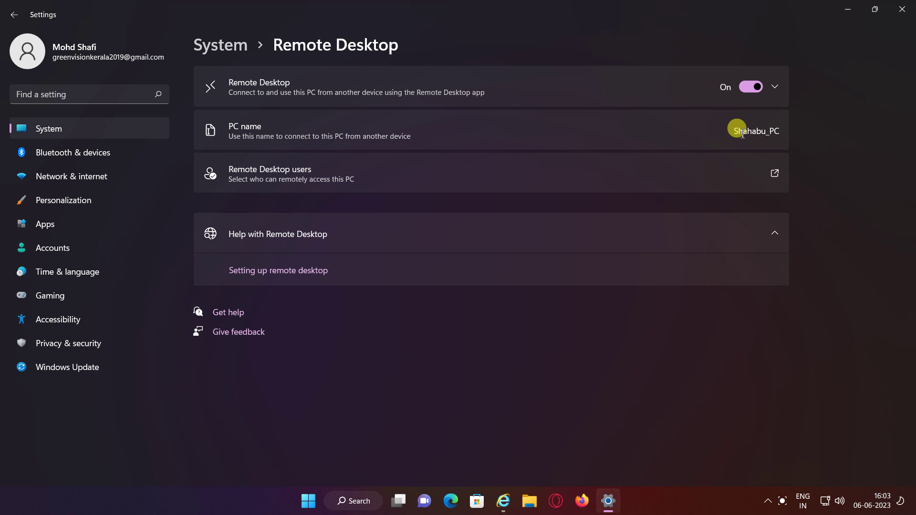
Expand the Remote Desktop row to show Network Level Authentication and port 3389
left_click_drag(732, 131, 782, 133)
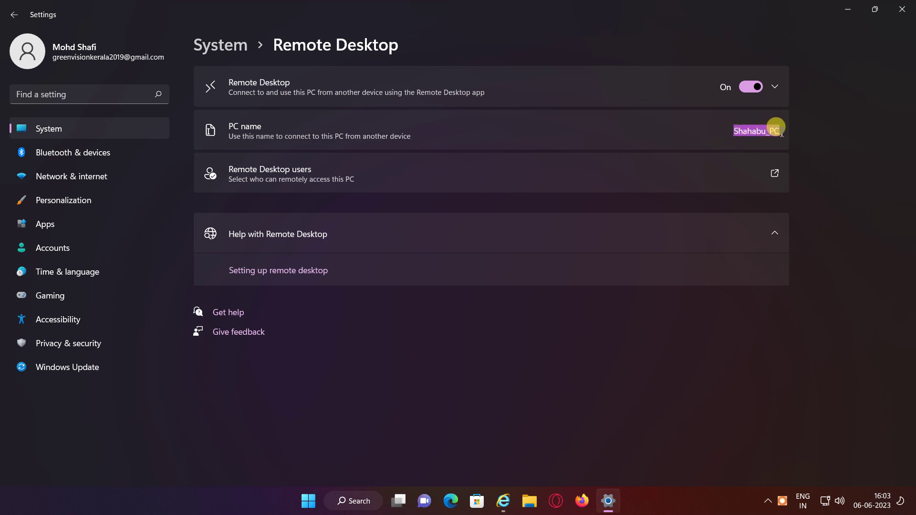
left_click(703, 128)
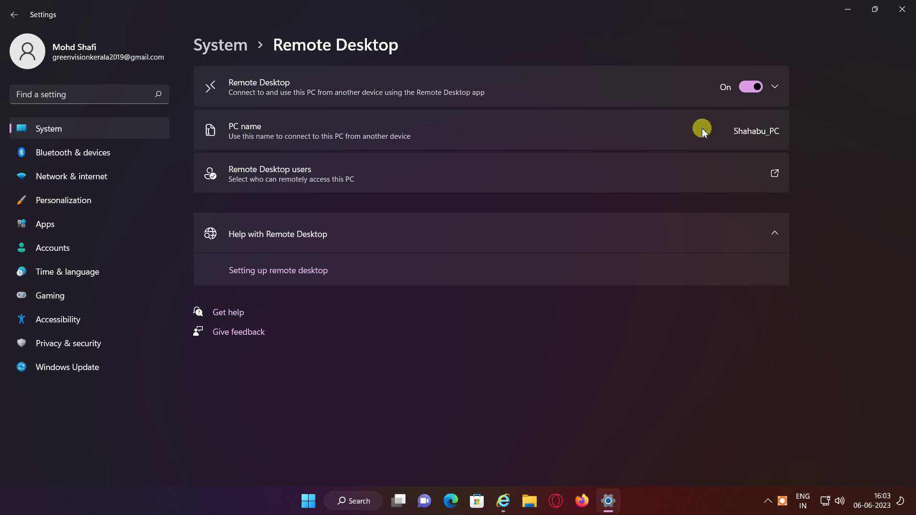
left_click(776, 87)
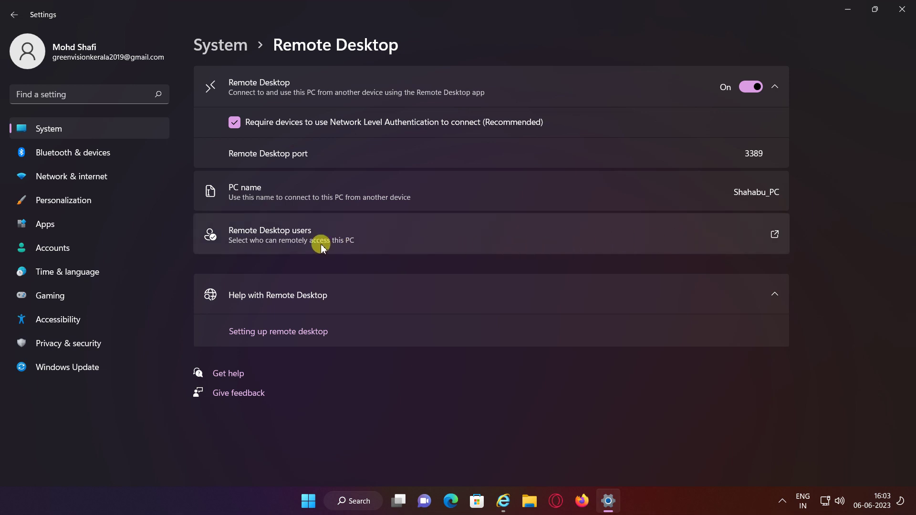
Open Remote Desktop users and list all accounts with the advanced Find Now search
left_click(774, 235)
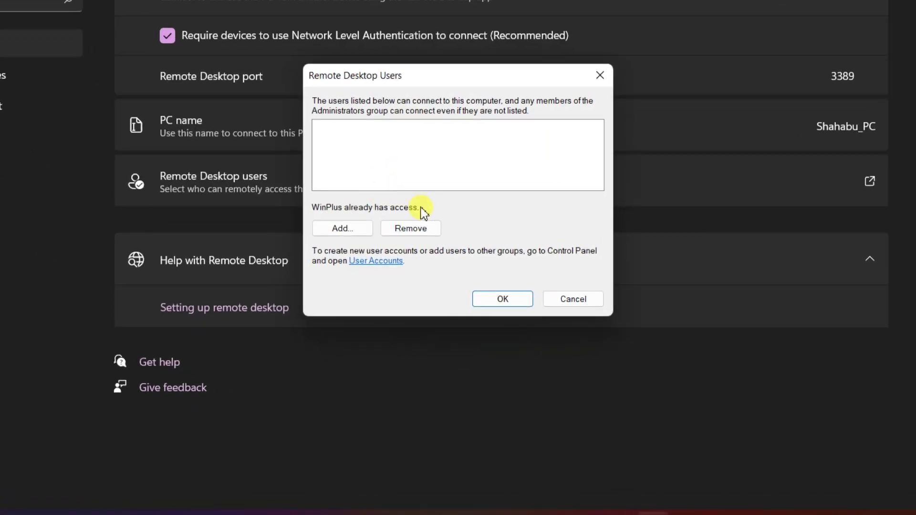
left_click(374, 269)
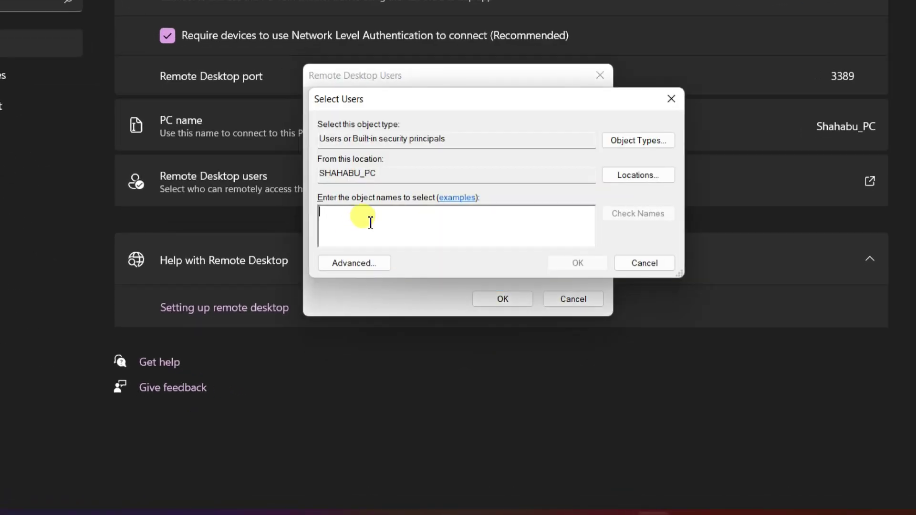
left_click(361, 266)
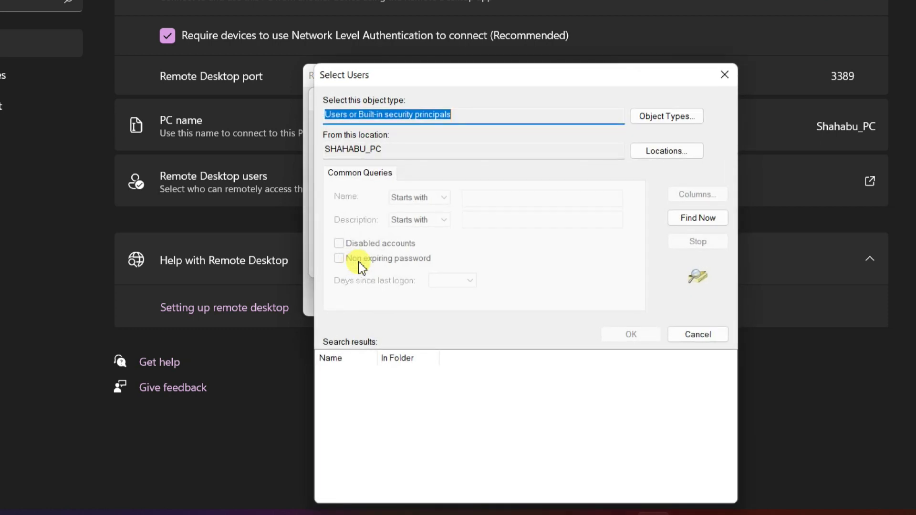
left_click(692, 220)
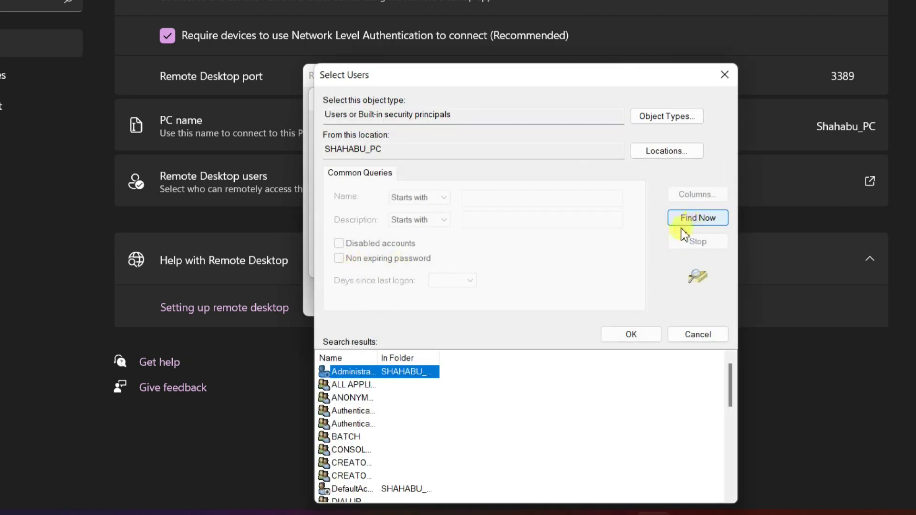
Pick the local user account from the results and add it to Remote Desktop Users
scroll(704, 410, "down", 3)
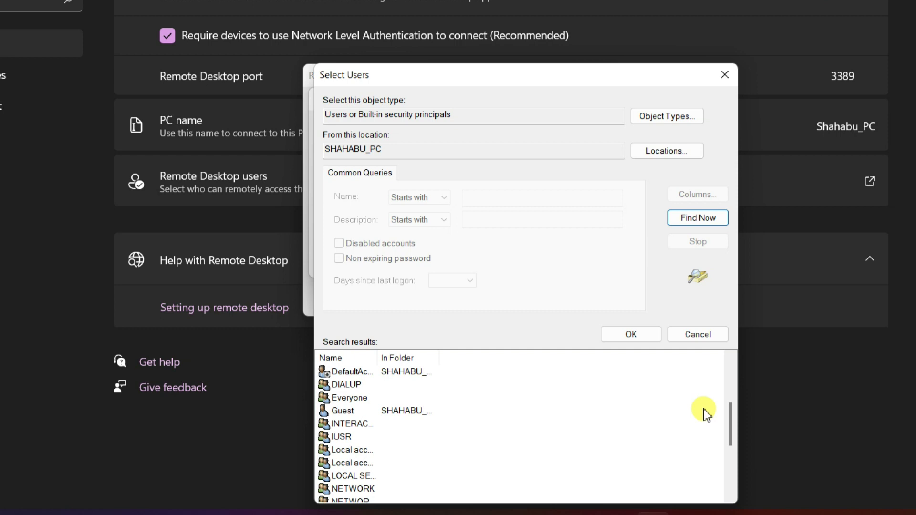
scroll(703, 409, "up", 1)
left_click_drag(732, 404, 726, 466)
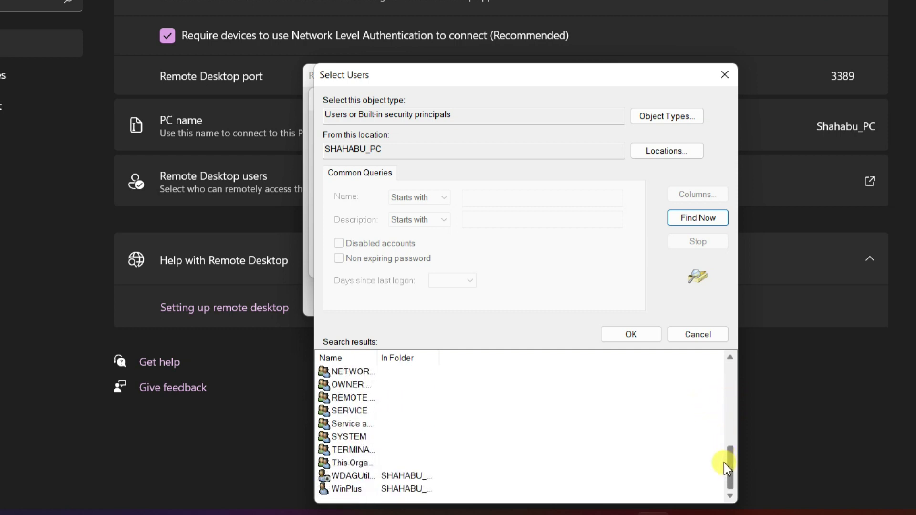
left_click(349, 490)
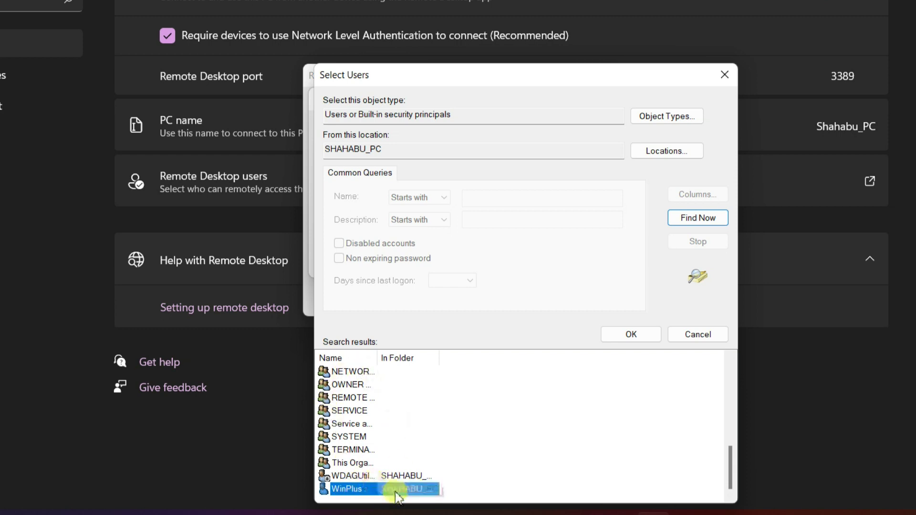
left_click(631, 334)
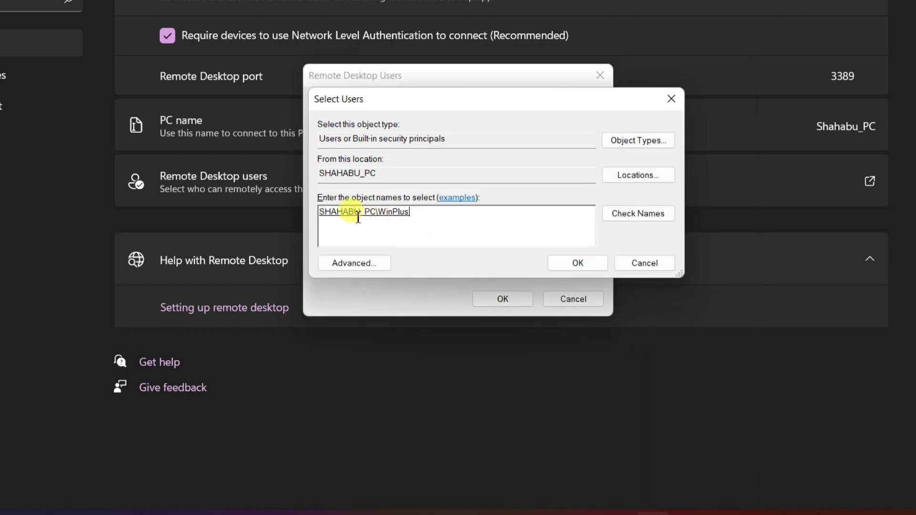
left_click(577, 264)
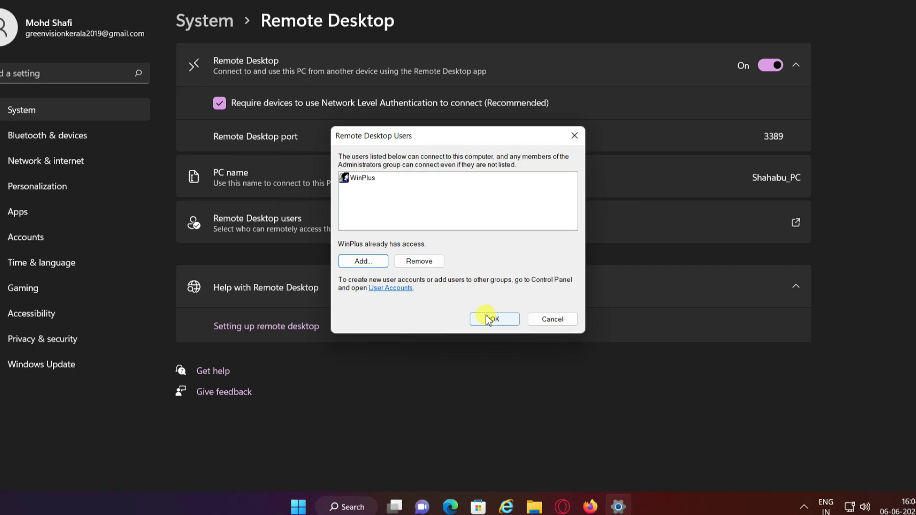
Close the Remote Desktop Users dialog and search the Start menu for 'remote'
left_click(491, 326)
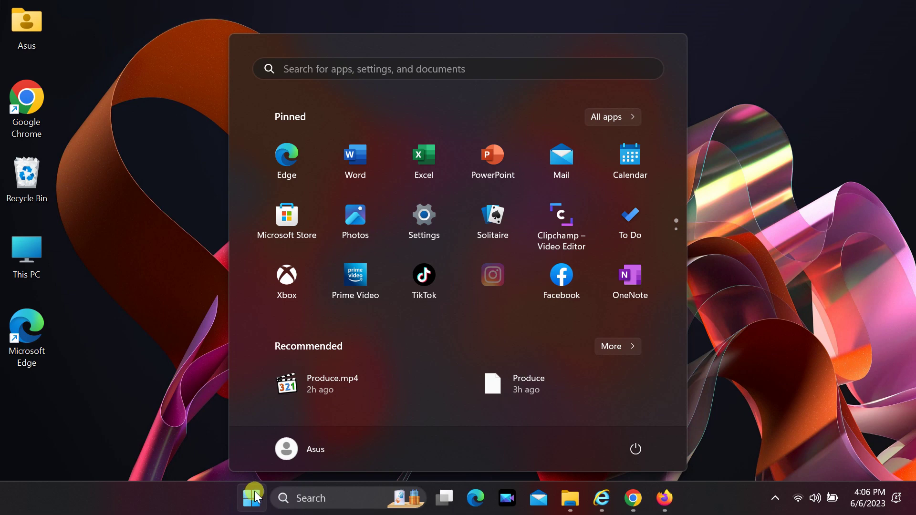
left_click(348, 67)
type("remote")
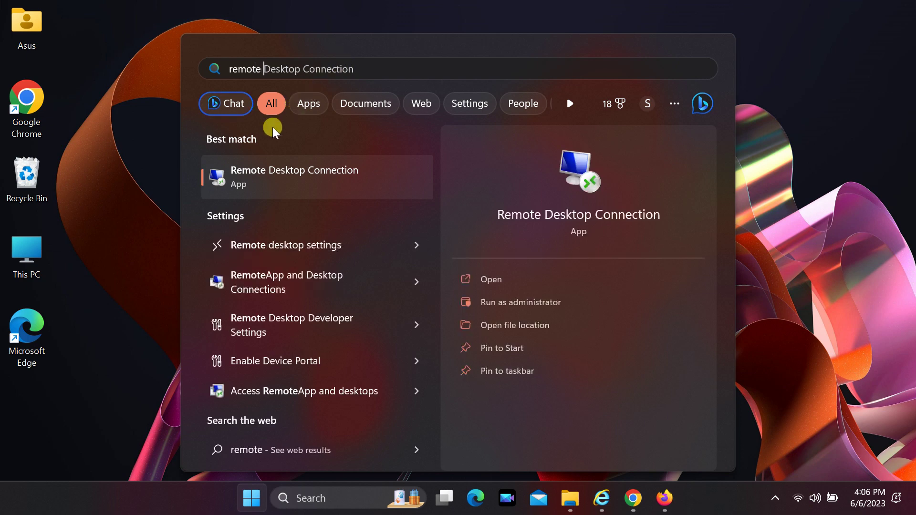
Launch Remote Desktop Connection and connect to the host PC by its computer name
left_click(304, 176)
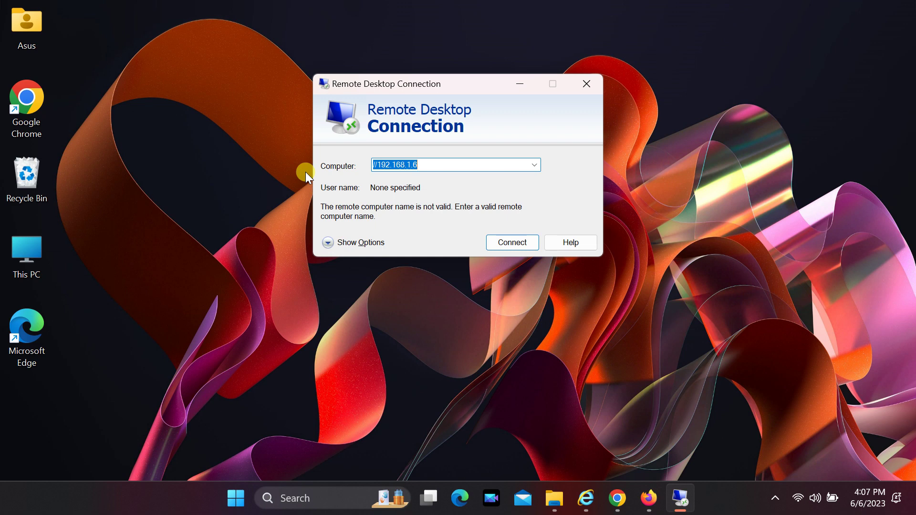
type("sh")
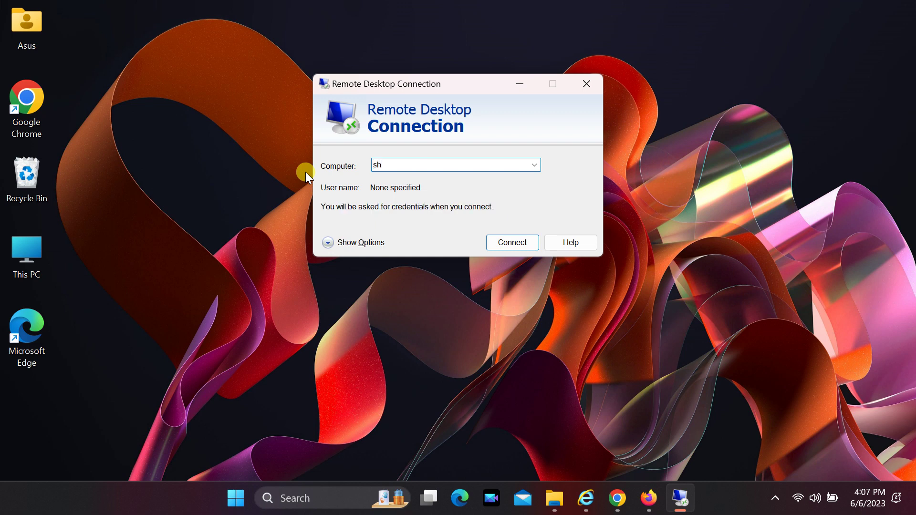
type("ahabu_pc")
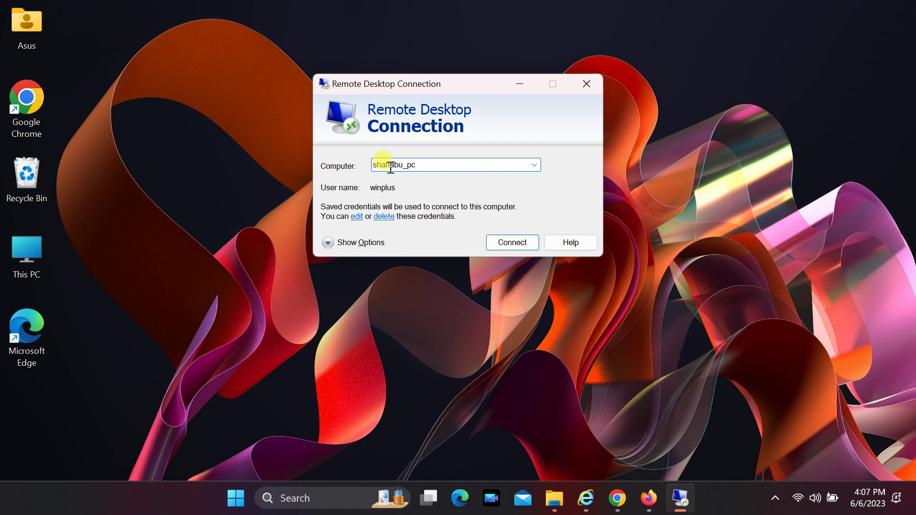
left_click(511, 242)
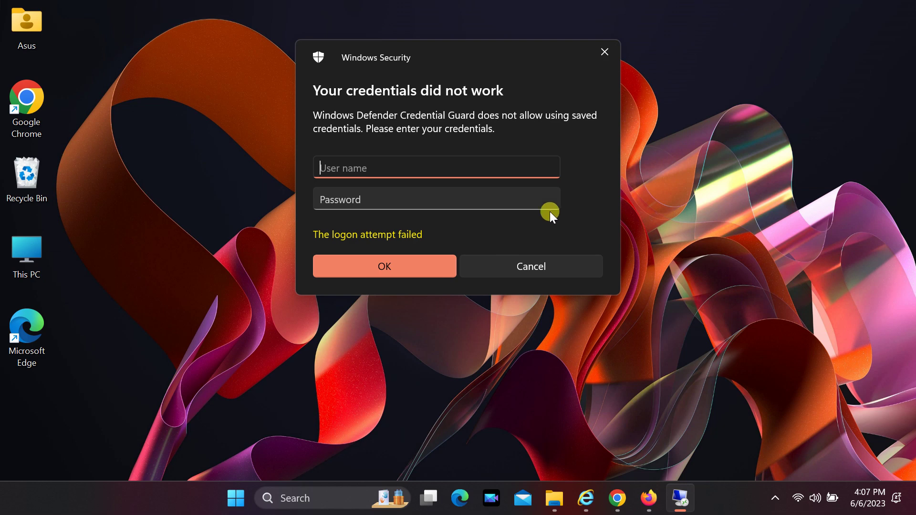
Submit the remote account's user name and password in Windows Security
type("winplus")
key("Tab")
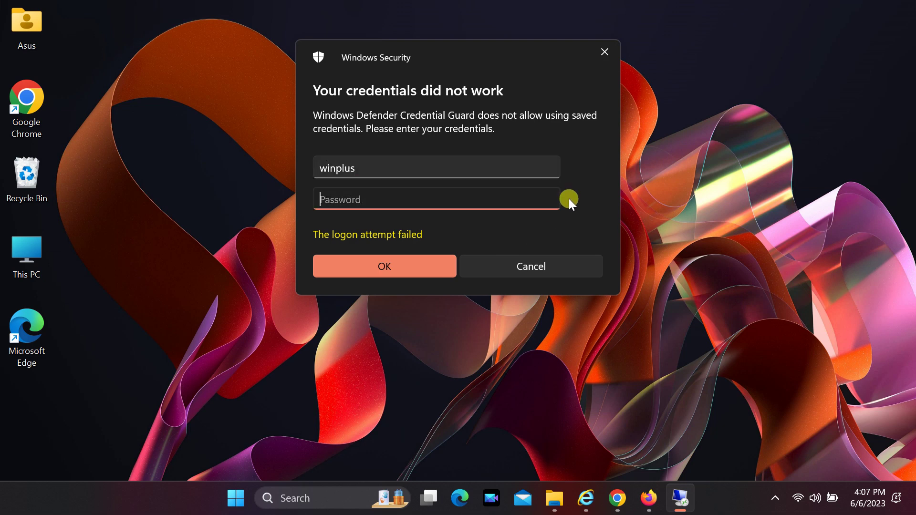
type("****")
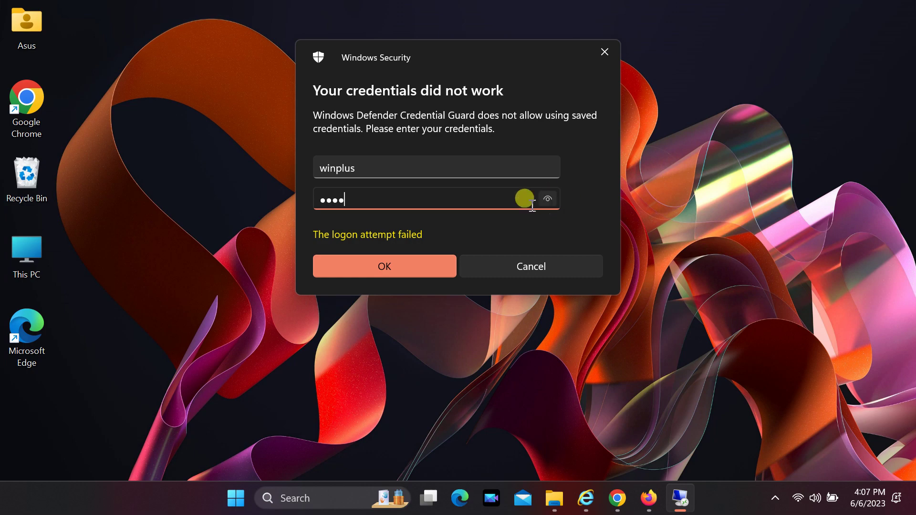
left_click(371, 266)
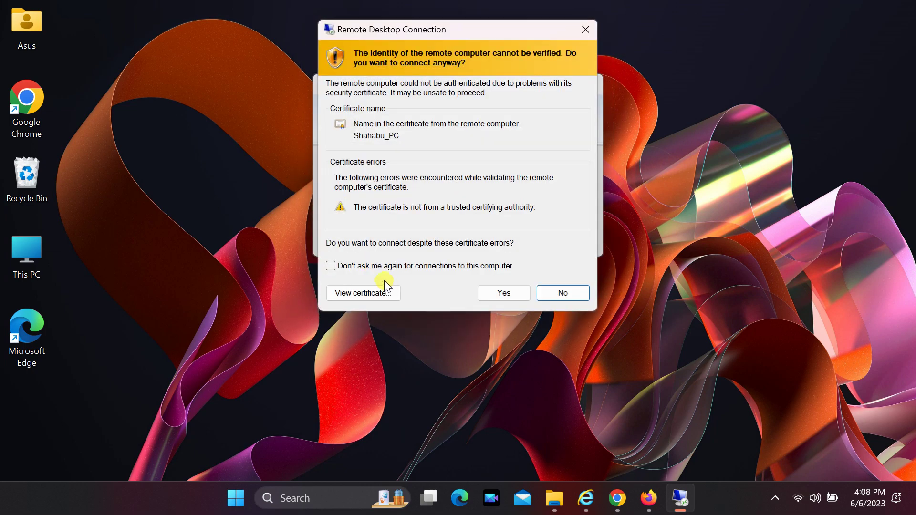
Accept the certificate warning with 'Don't ask me again for connections to this computer' ticked
left_click(331, 266)
left_click(494, 293)
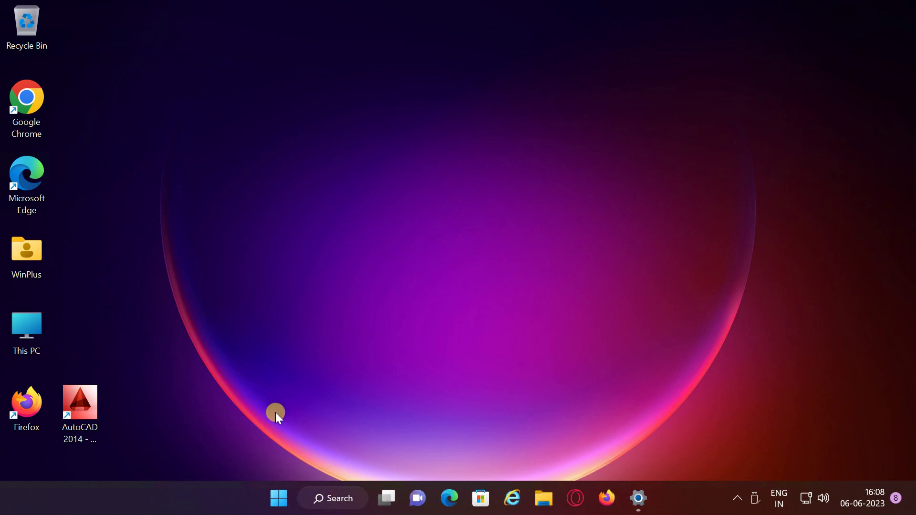
Check the remote Start menu, then minimize the session to the local desktop
left_click(277, 496)
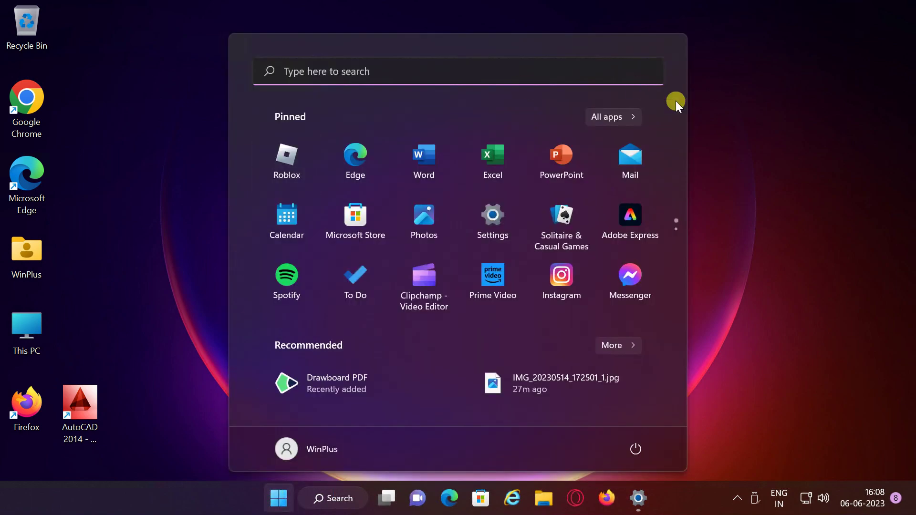
left_click(764, 260)
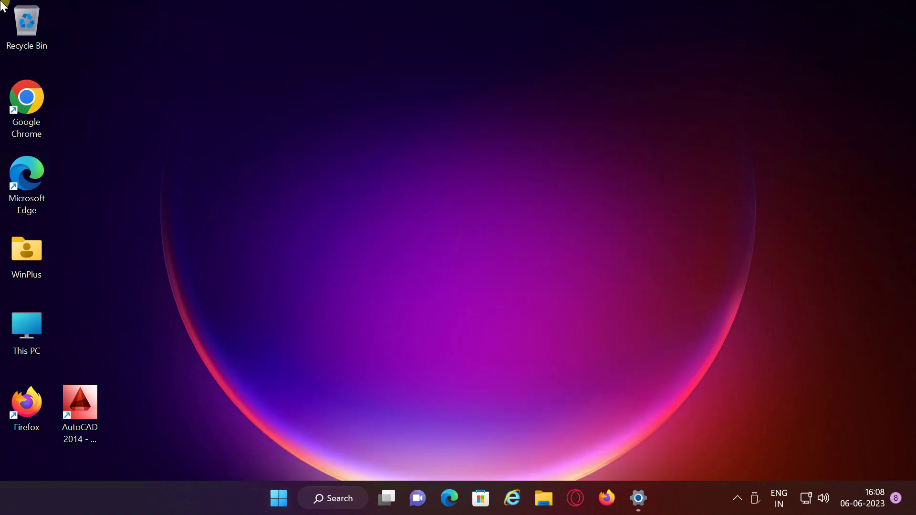
mouse_move(3, 6)
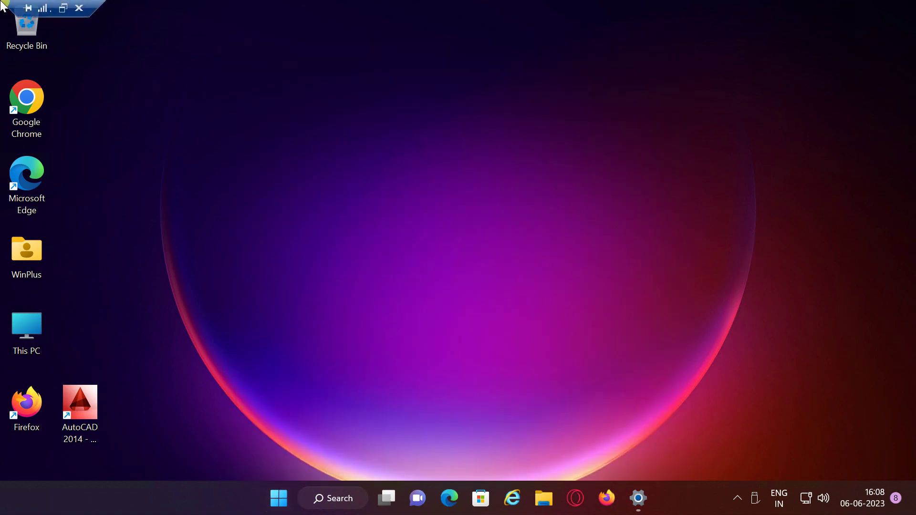
left_click(49, 10)
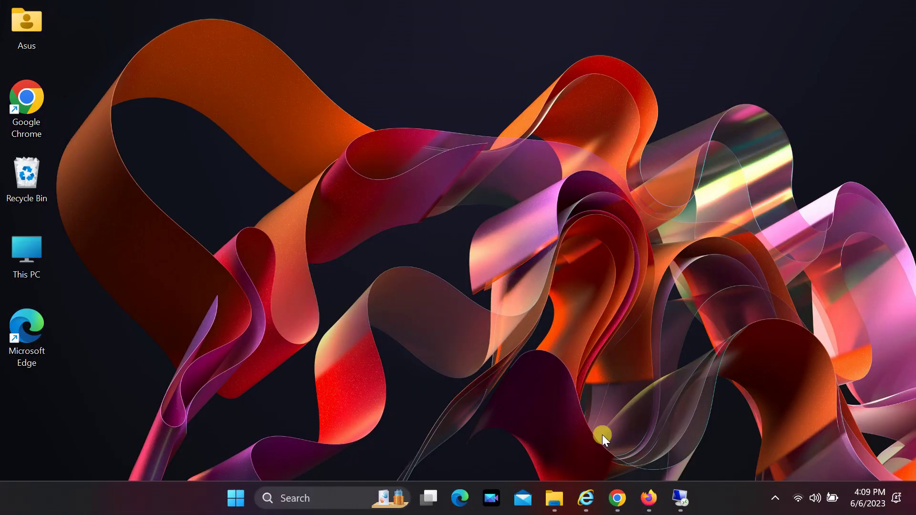
Restore the full-screen session and show the remote PC's power options
mouse_move(681, 499)
left_click(606, 411)
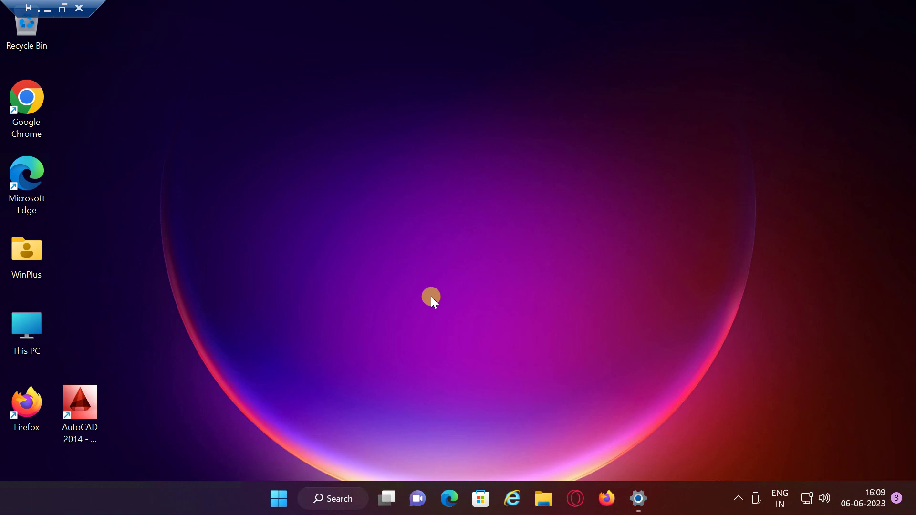
left_click(278, 498)
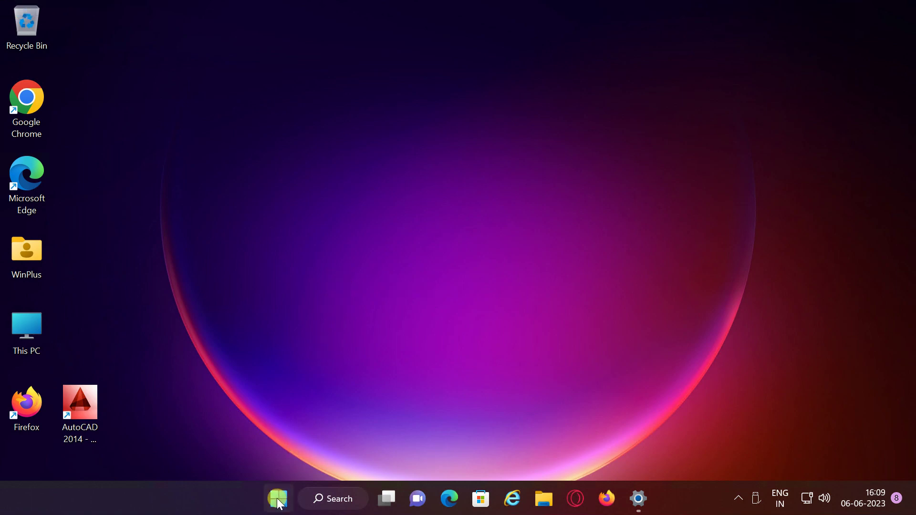
left_click(633, 451)
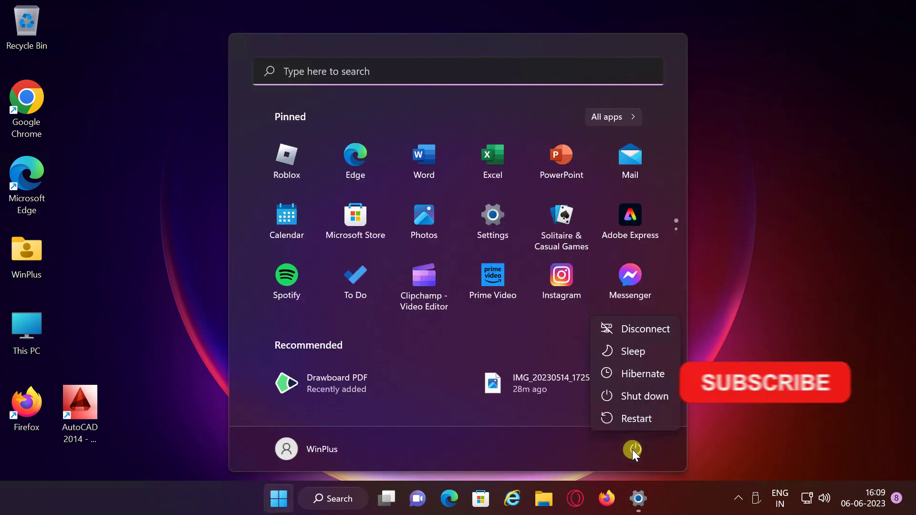